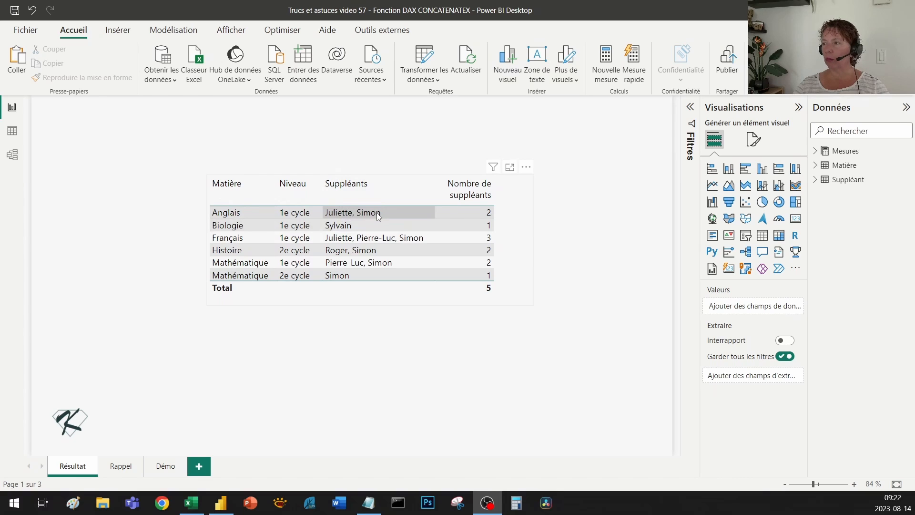
# Go to the Démo page and examine the rows of the Matière and Suppléant queries in Power Query, closing the editor when done.
pyautogui.click(162, 467)
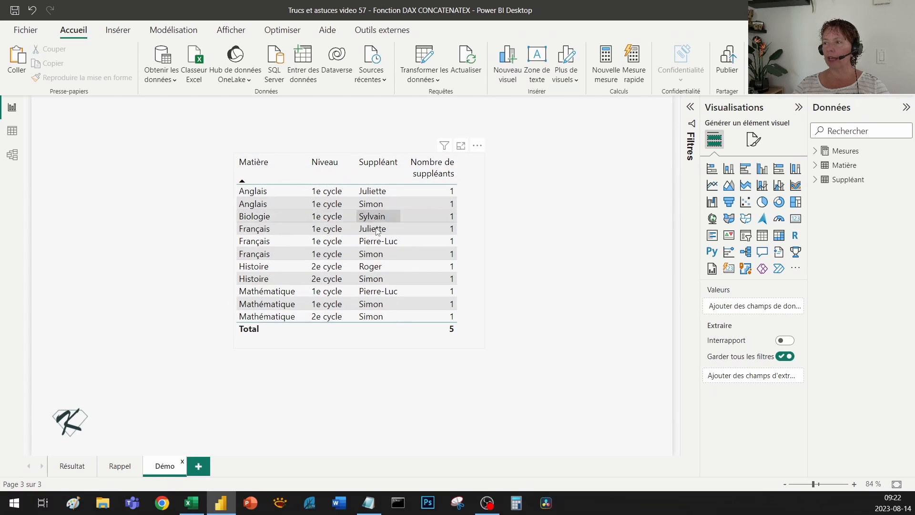
pyautogui.click(423, 57)
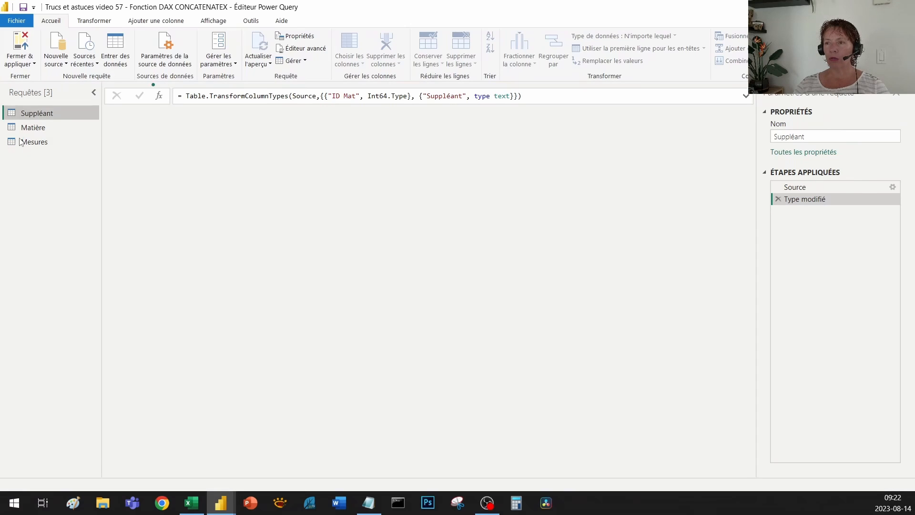
pyautogui.click(38, 128)
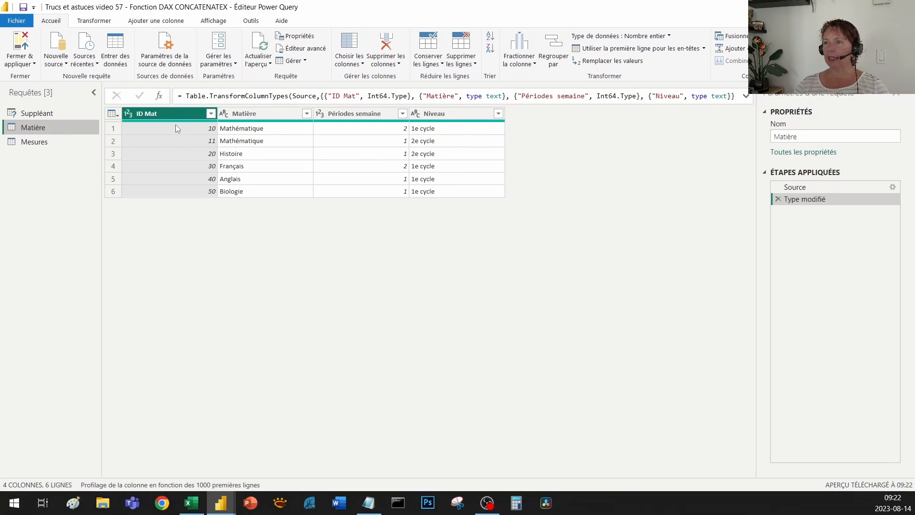
pyautogui.click(35, 113)
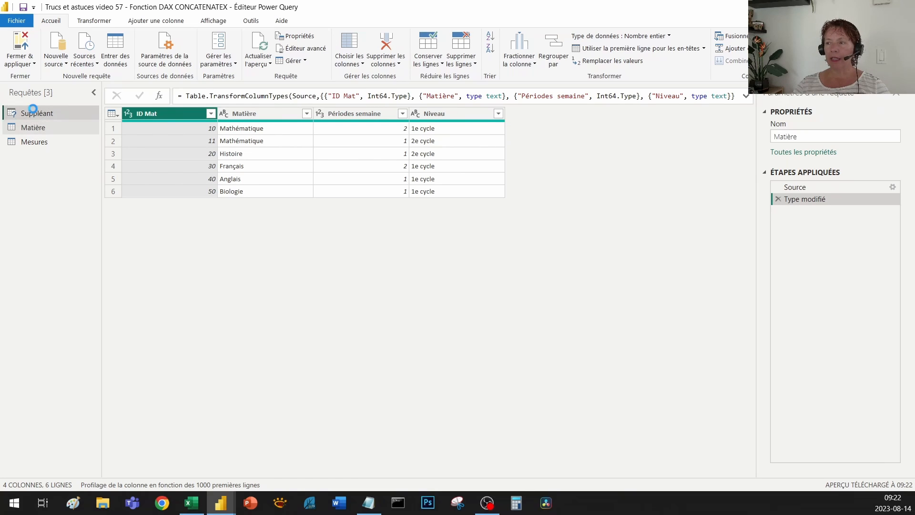
pyautogui.click(728, 116)
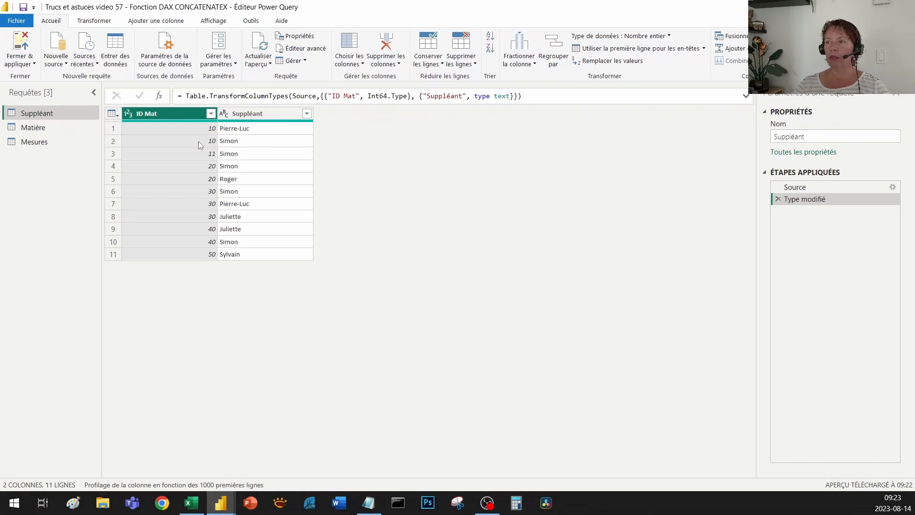
pyautogui.click(21, 50)
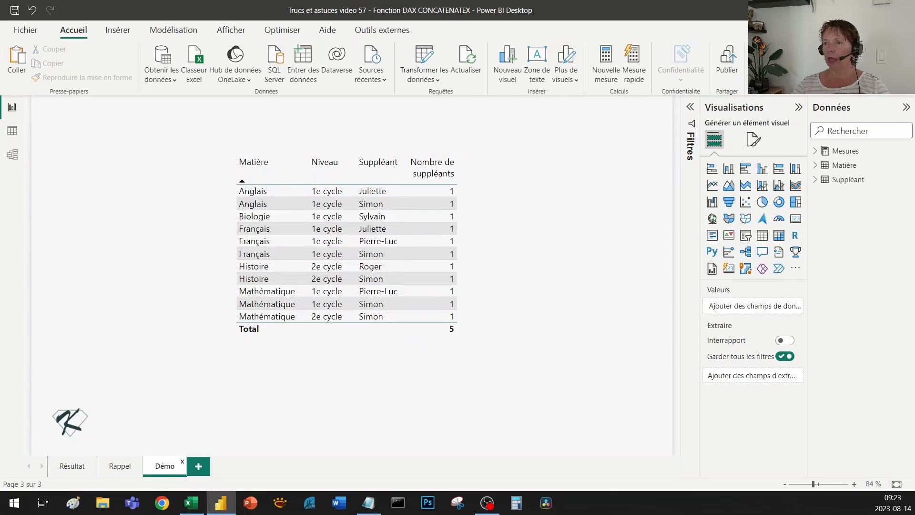
# Examine the relationship between the Matière and Suppléant tables in the model view and return to the report.
pyautogui.click(12, 154)
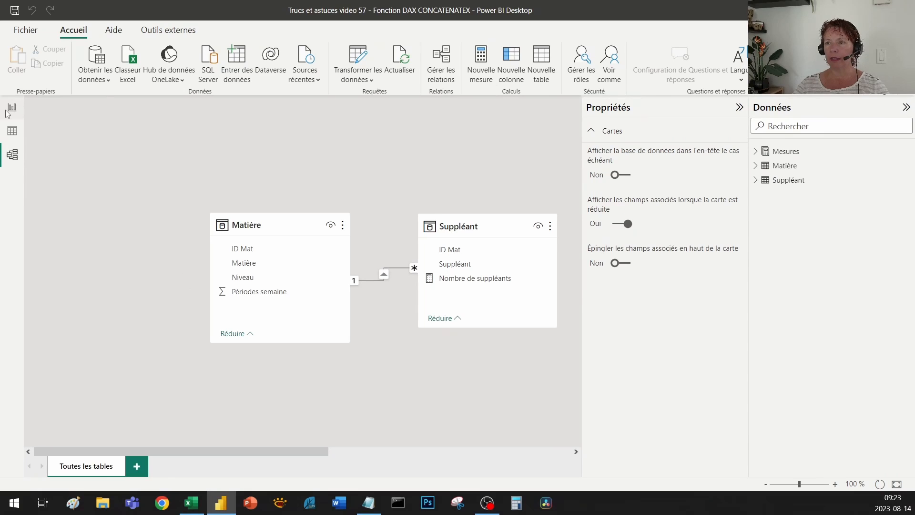
pyautogui.click(12, 107)
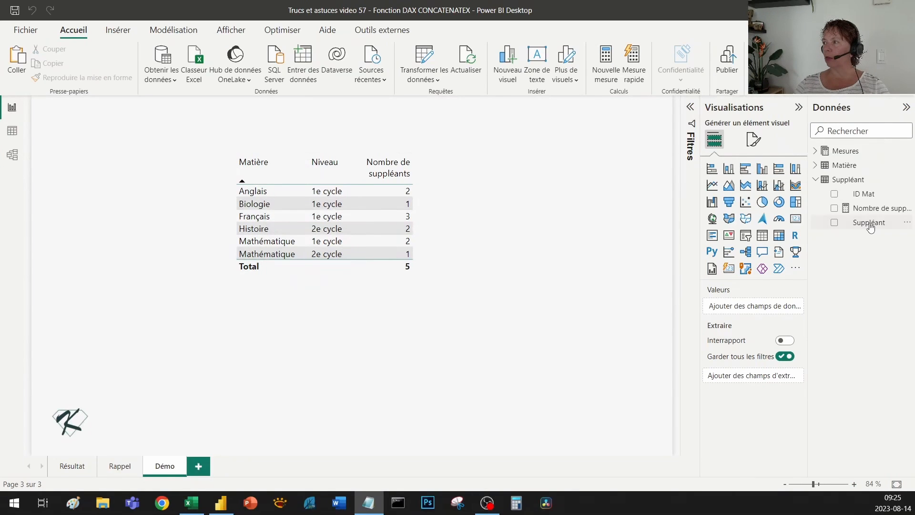
# Create a measure in the Suppléant table named Liste suppléants and begin its formula with the CONCATENATEX function.
pyautogui.rightClick(870, 223)
pyautogui.click(829, 275)
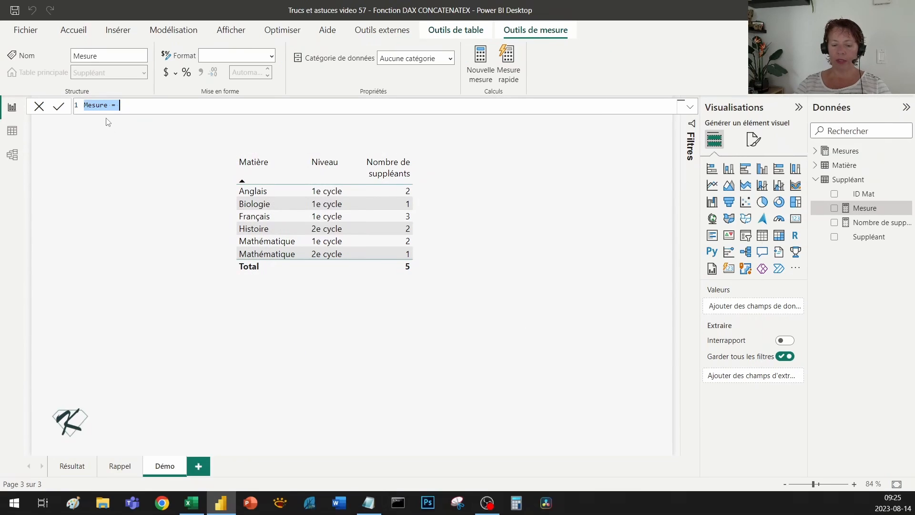
pyautogui.write('Liste')
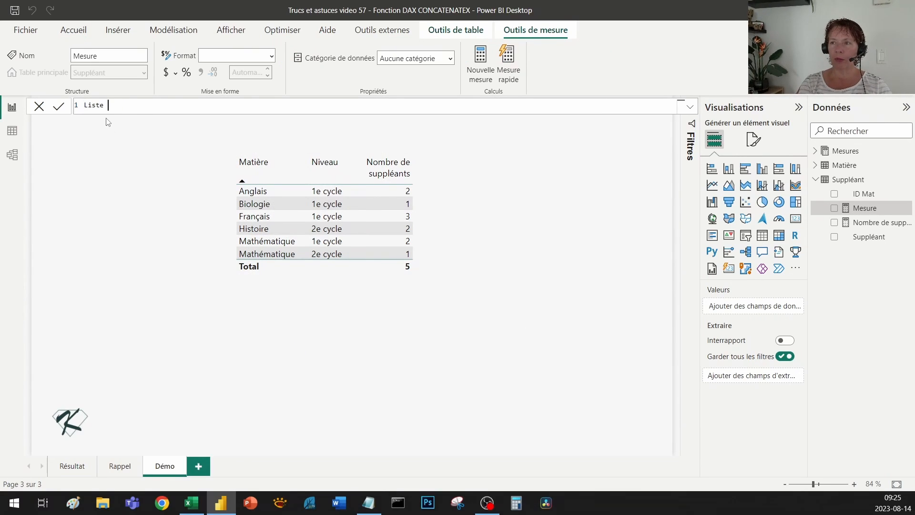
pyautogui.write(' suppléants')
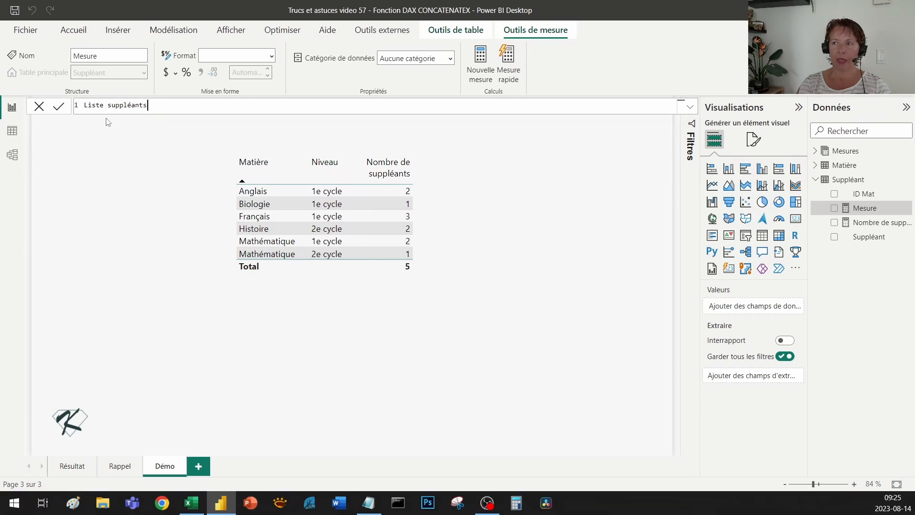
pyautogui.write(' =')
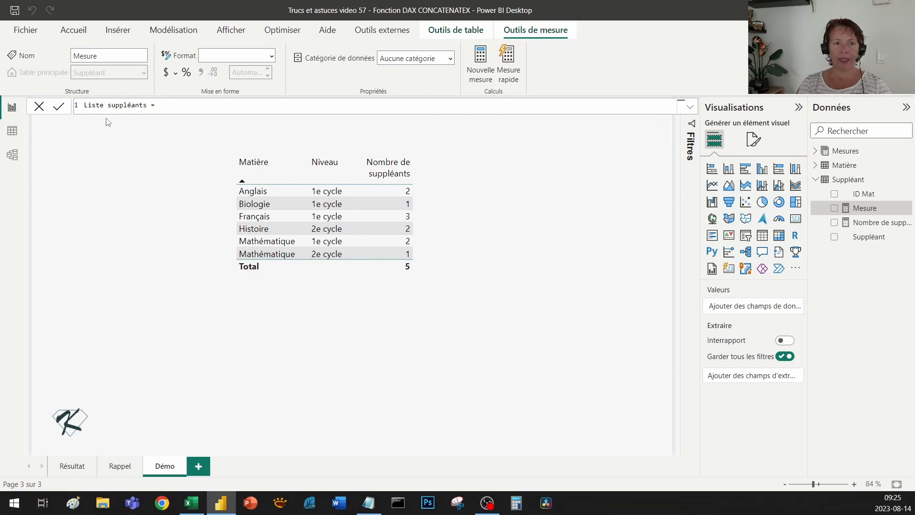
pyautogui.write(' CONCAT')
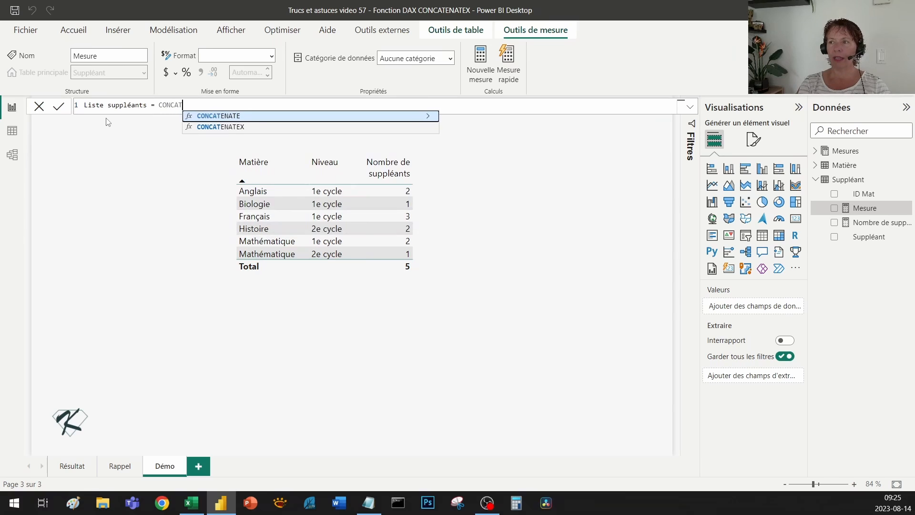
pyautogui.write('E')
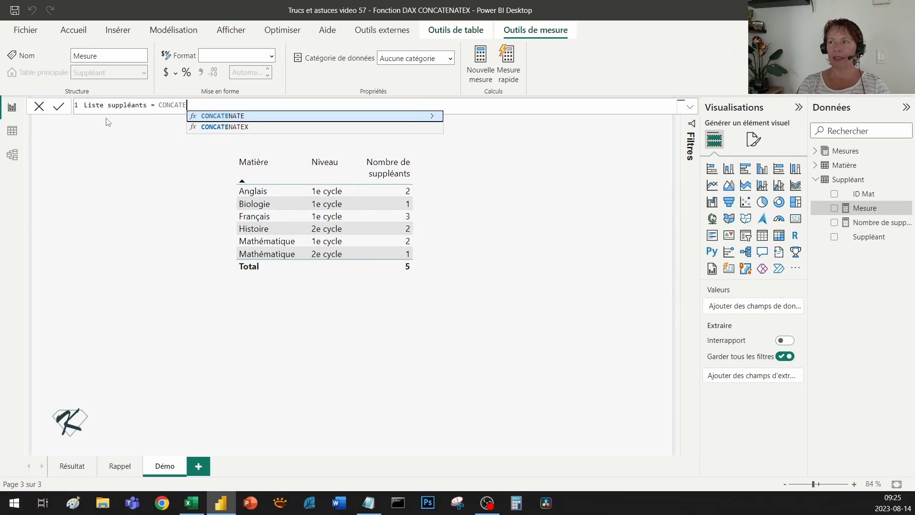
pyautogui.click(258, 128)
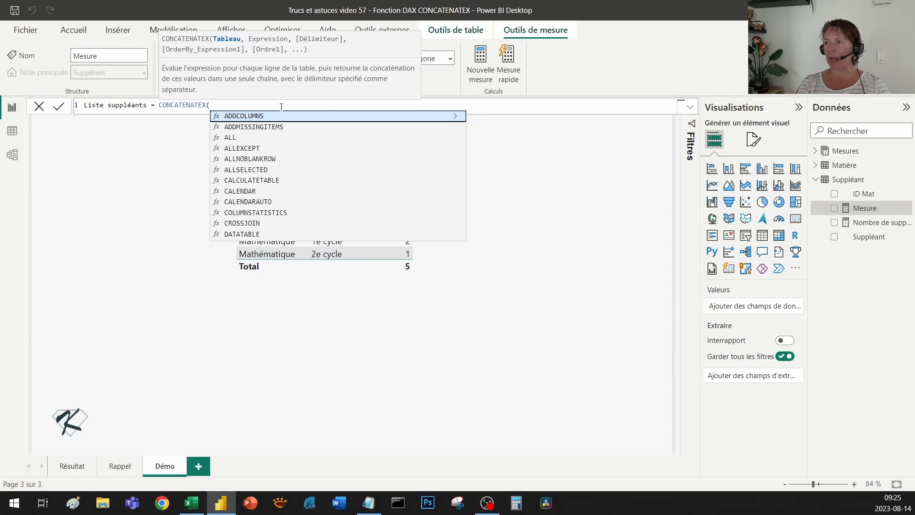
# Complete the measure as CONCATENATEX('Suppléant', 'Suppléant'[Suppléant], ", ") and commit it.
pyautogui.write("'")
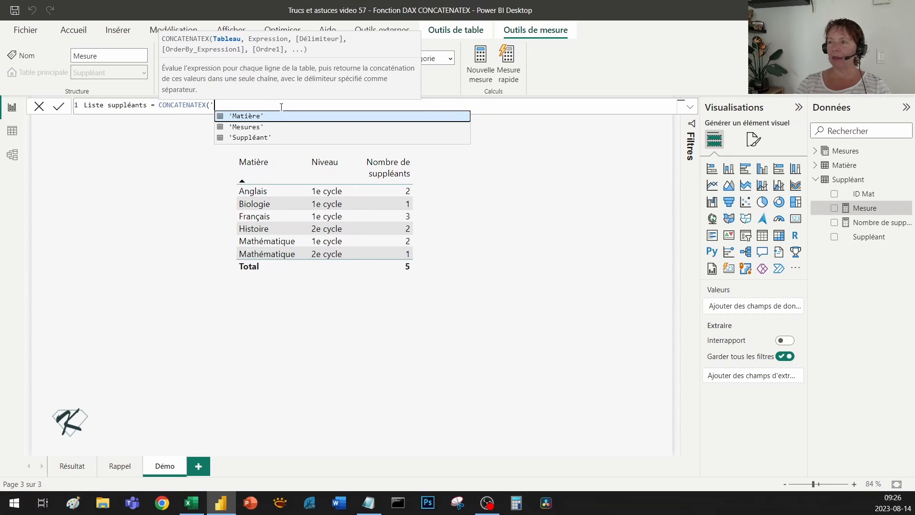
pyautogui.click(275, 138)
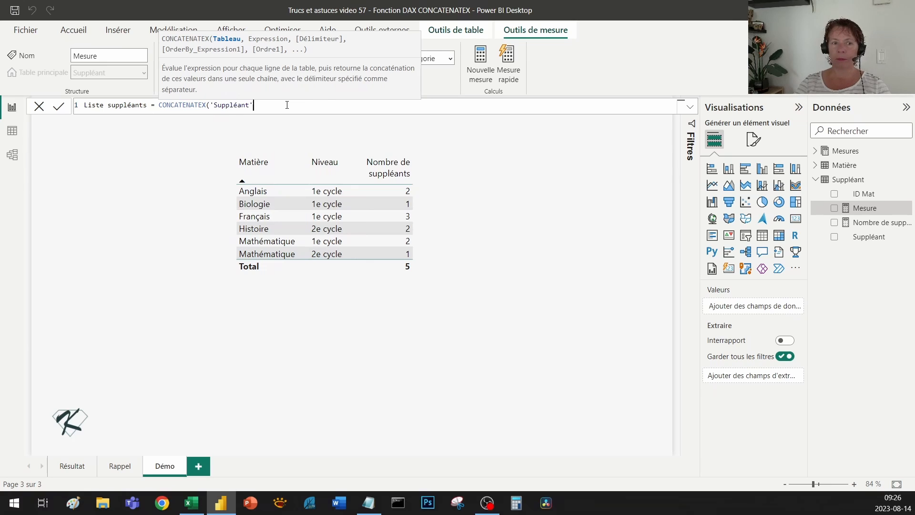
pyautogui.write(', ')
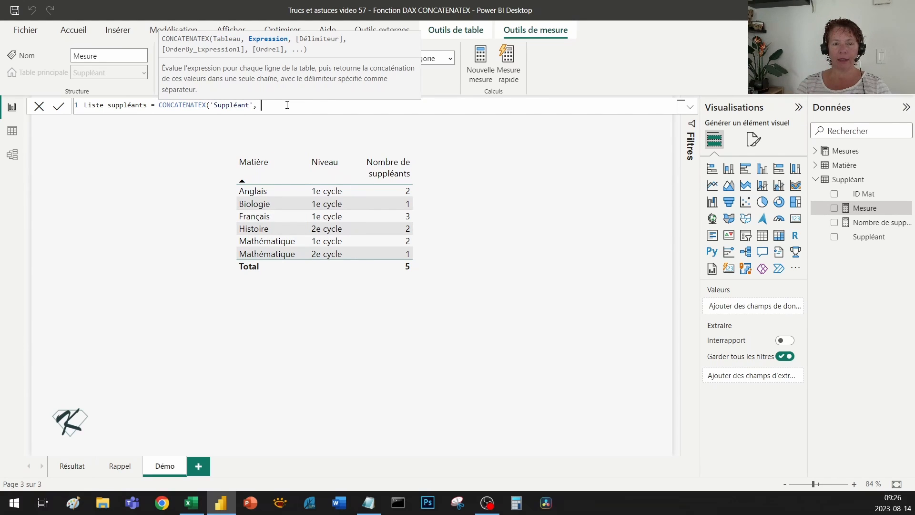
pyautogui.write('Sup')
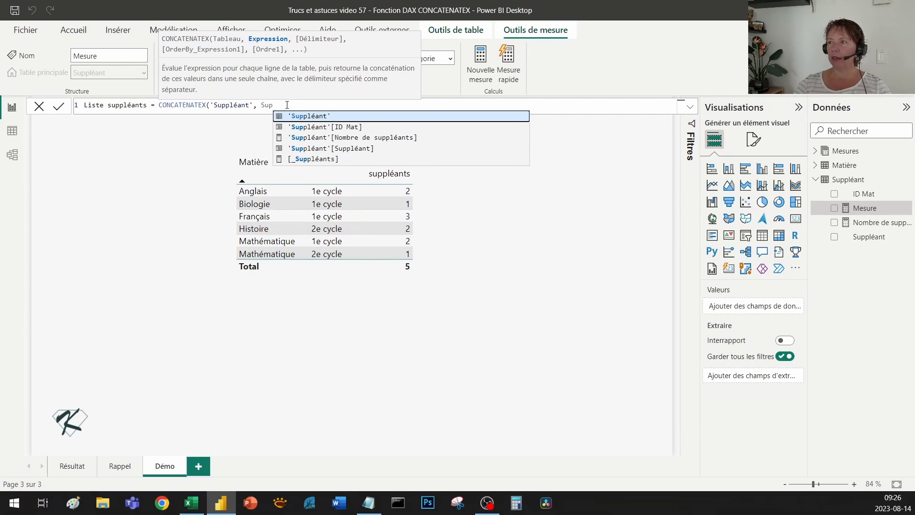
pyautogui.click(355, 149)
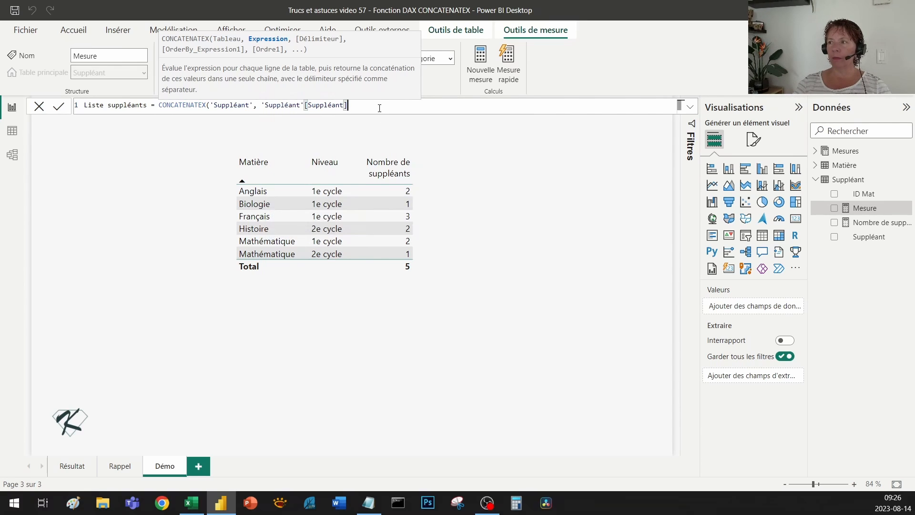
pyautogui.write(',')
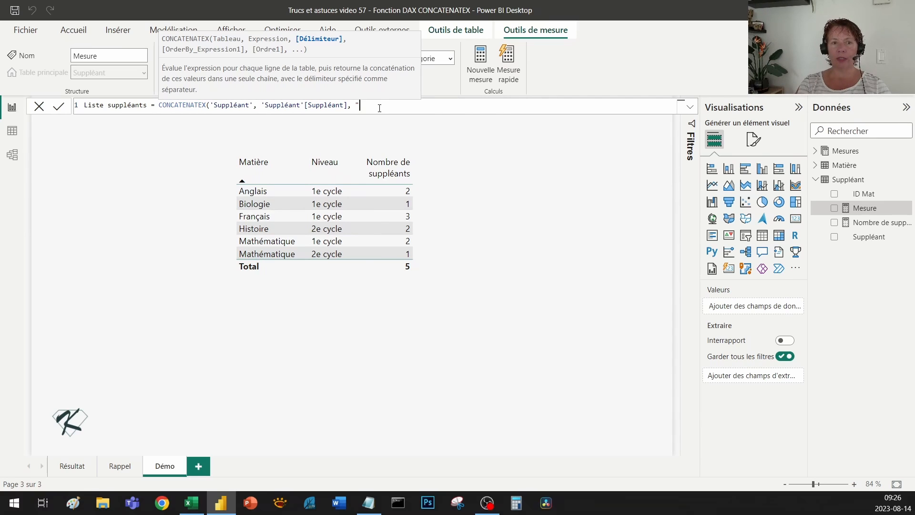
pyautogui.write(' ", "')
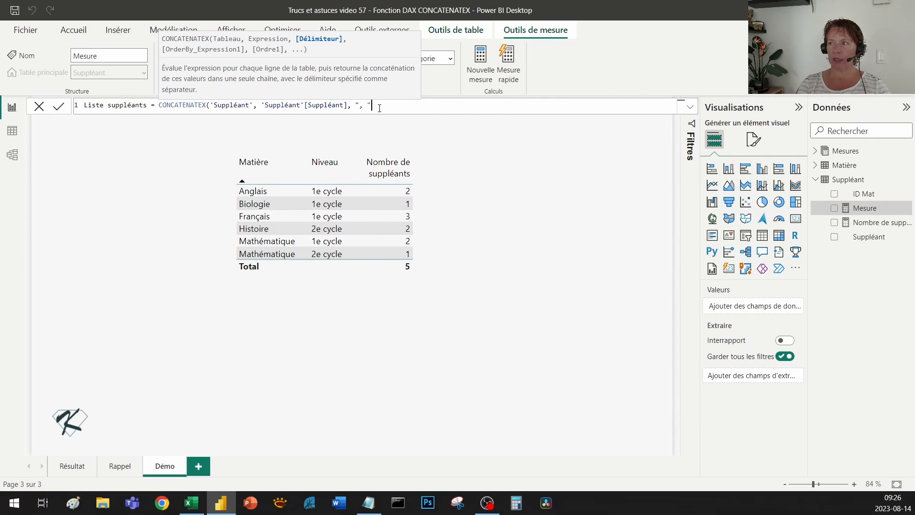
pyautogui.write(')')
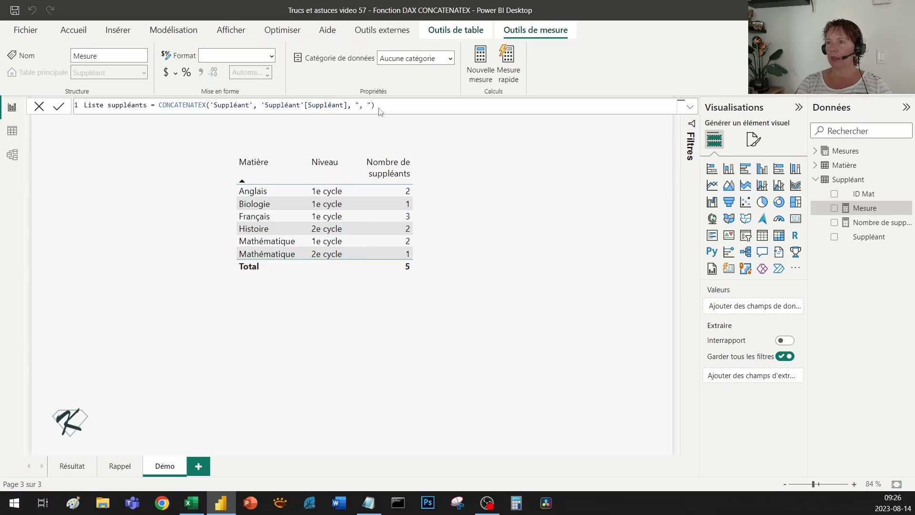
pyautogui.press('Return')
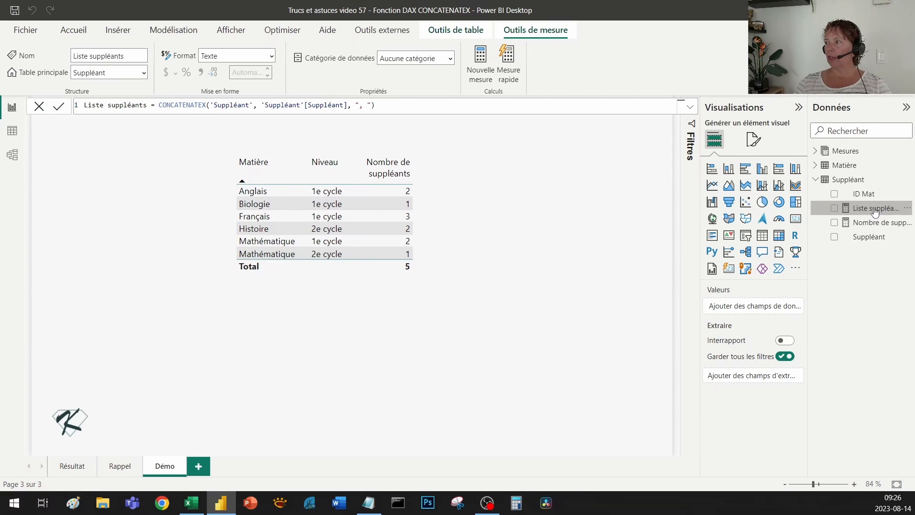
# Add the Liste suppléants measure to the table visual on the Démo page and widen the visual to fit the lists.
pyautogui.moveTo(874, 212); pyautogui.dragTo(357, 223)
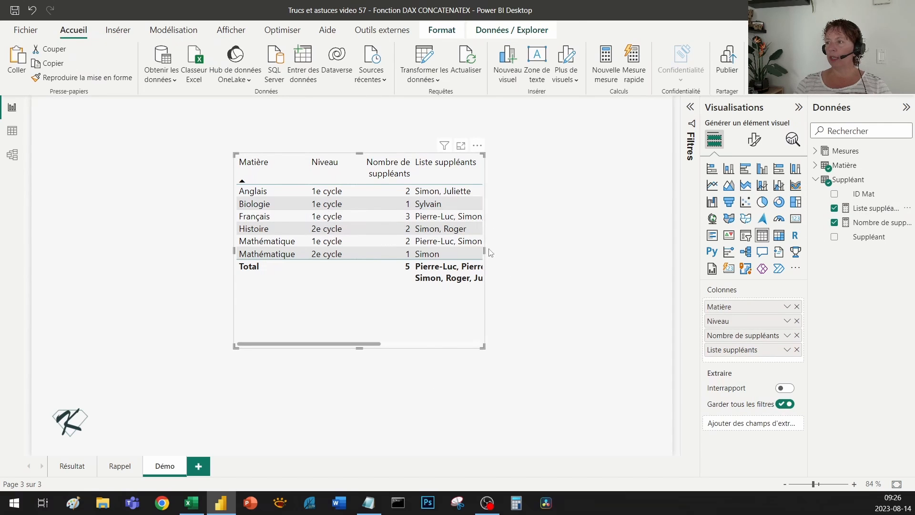
pyautogui.moveTo(489, 252); pyautogui.dragTo(638, 252)
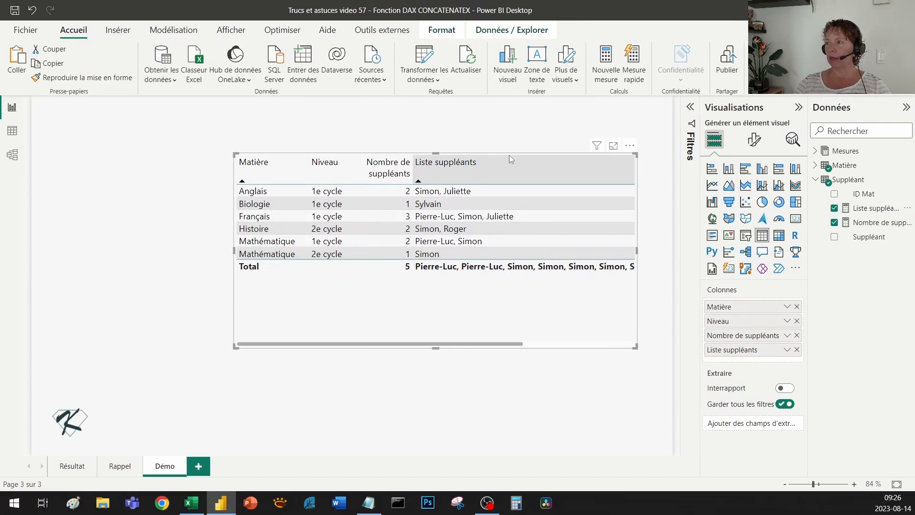
# Sort the table visual by Liste suppléants in ascending order and move the visual up and left on the page.
pyautogui.click(441, 166)
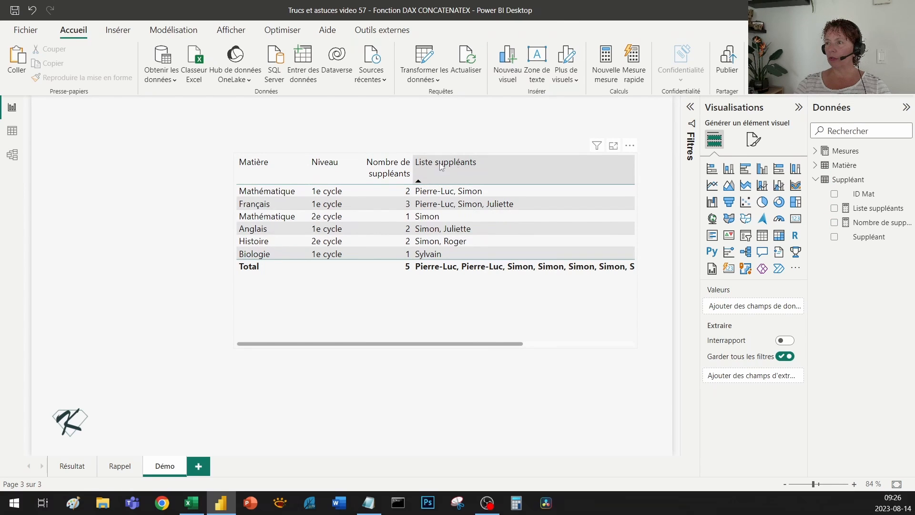
pyautogui.moveTo(246, 316); pyautogui.dragTo(162, 298)
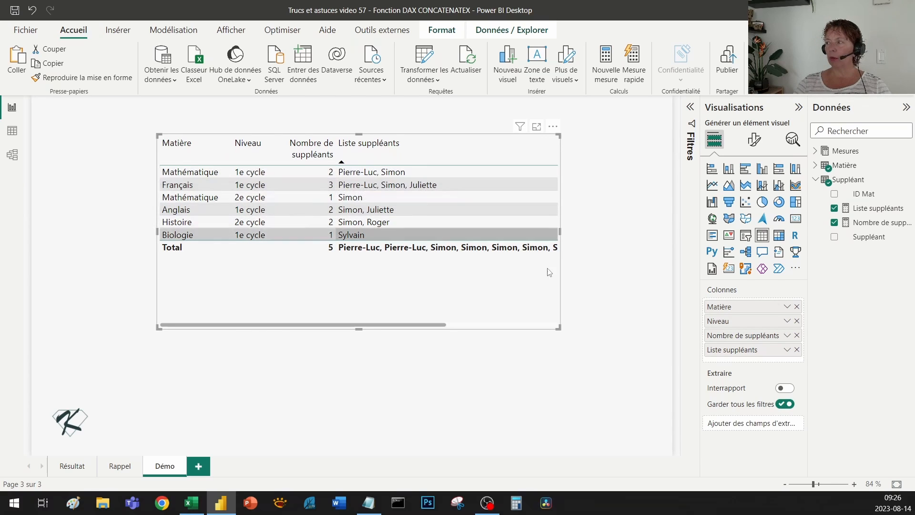
# Add 'Suppléant'[Suppléant] as the OrderBy expression after the delimiter in the Liste suppléants measure and commit it.
pyautogui.click(866, 208)
pyautogui.click(373, 107)
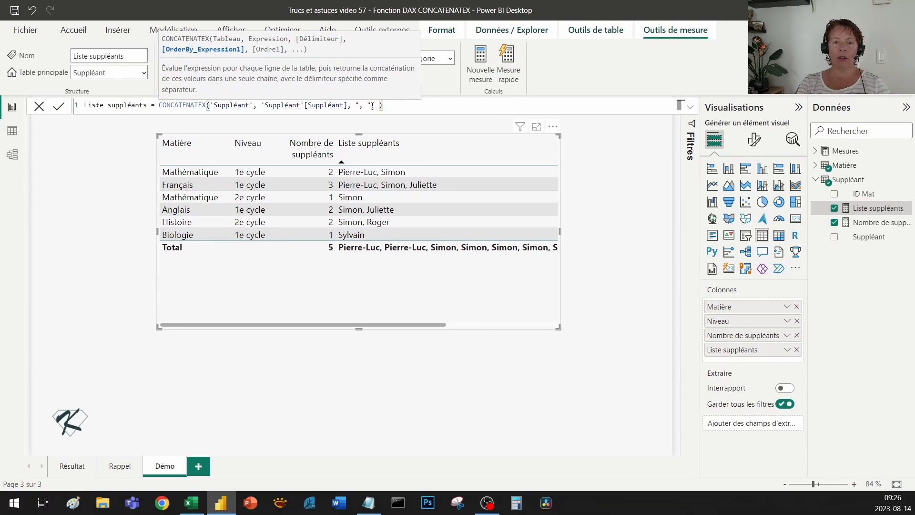
pyautogui.write('Sup')
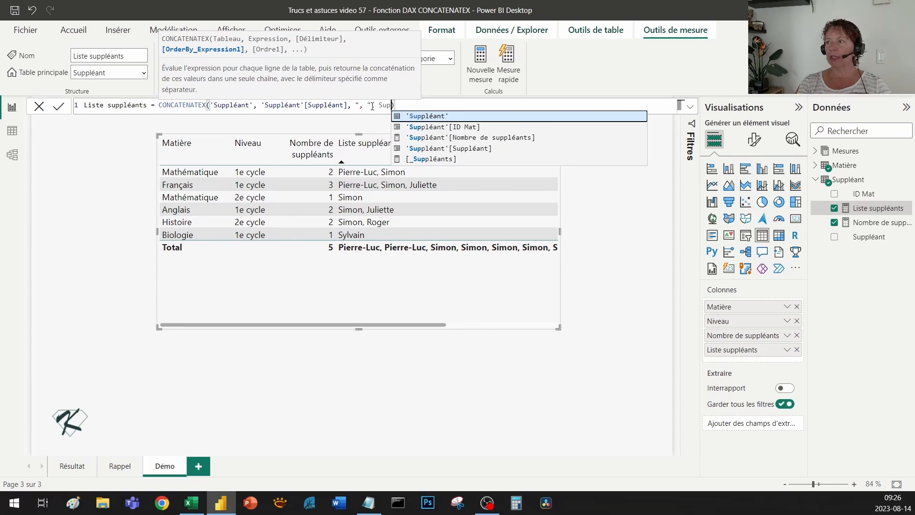
pyautogui.click(452, 149)
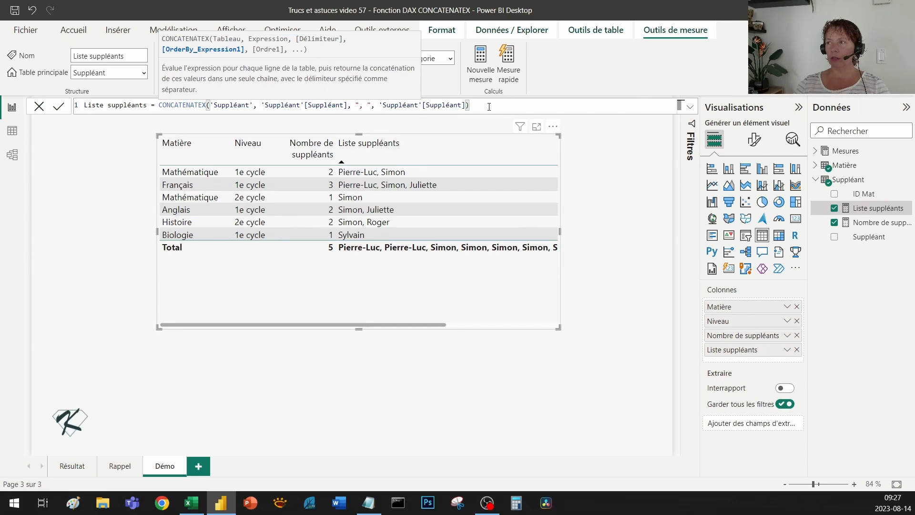
pyautogui.press('Return')
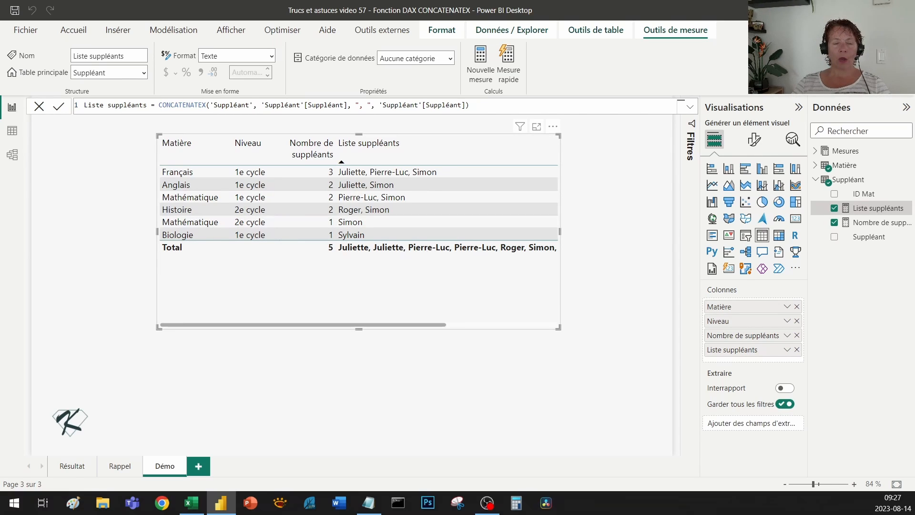
# Insert IF( HASONEFILTER ('Matière'[Matière] directly before CONCATENATEX in the Liste suppléants measure.
pyautogui.doubleClick(162, 105)
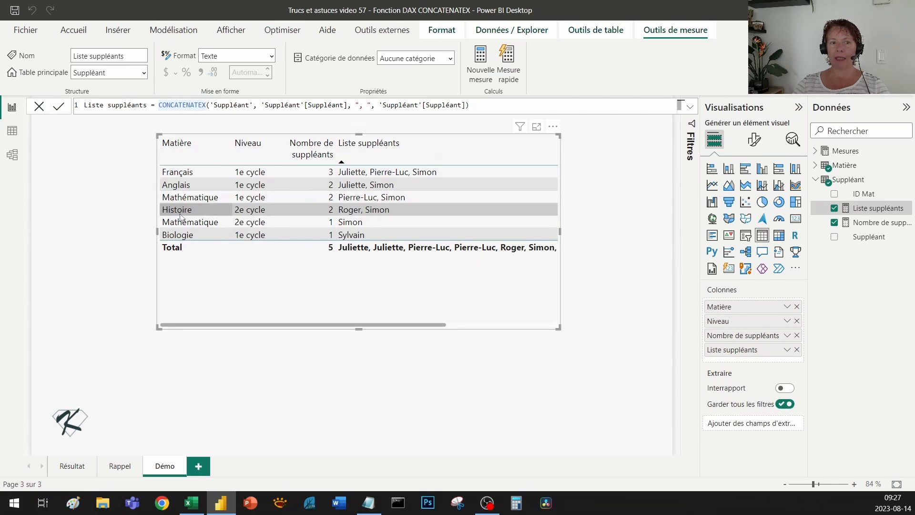
pyautogui.click(158, 105)
pyautogui.write('IF')
pyautogui.press('BackSpace')
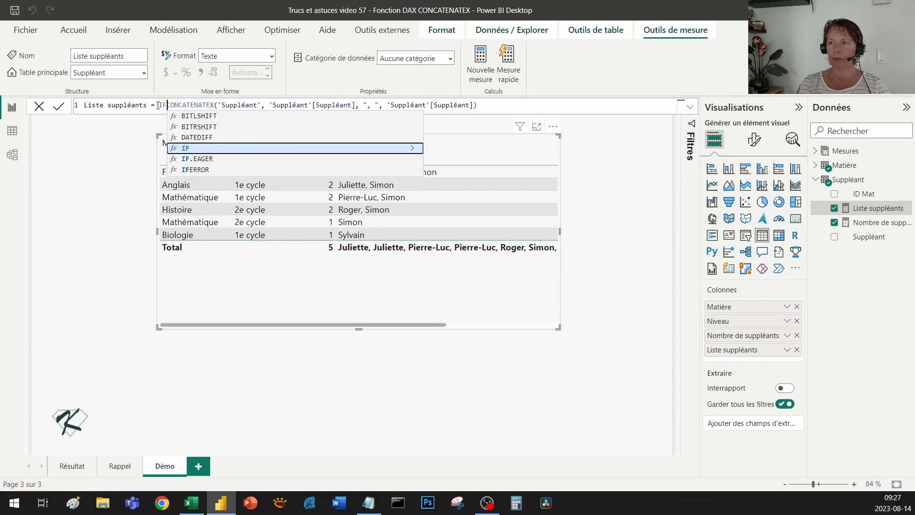
pyautogui.write('( H')
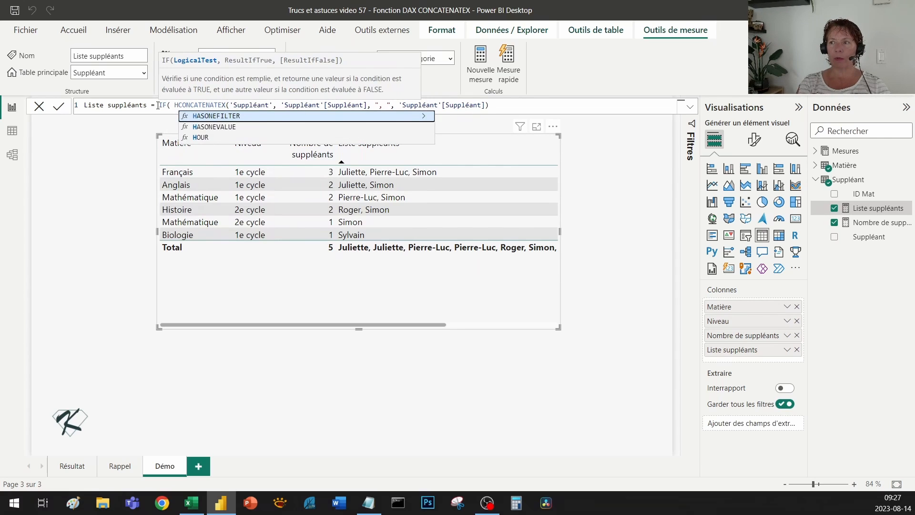
pyautogui.write('ASON')
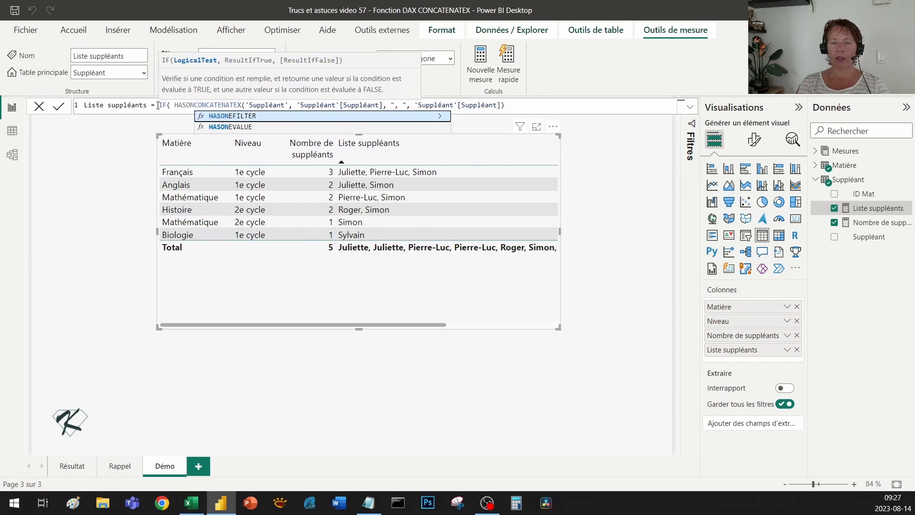
pyautogui.write('EFILTE')
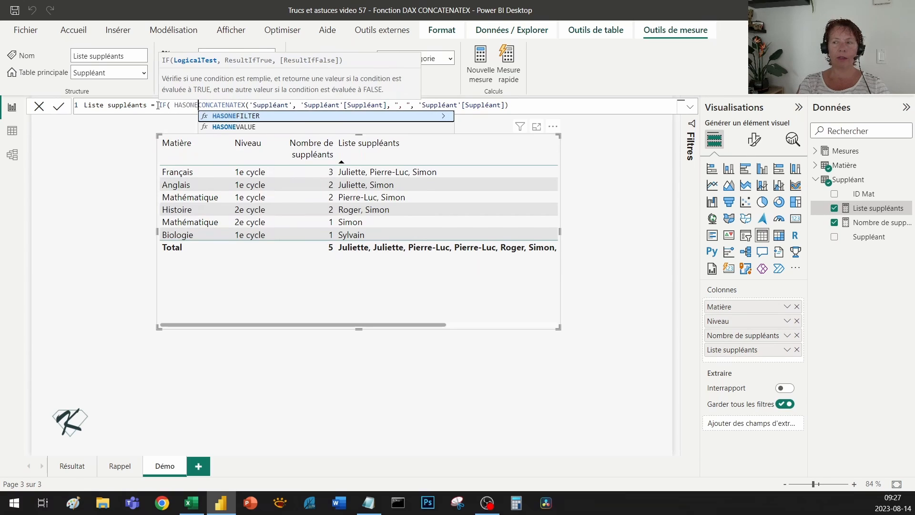
pyautogui.write('(')
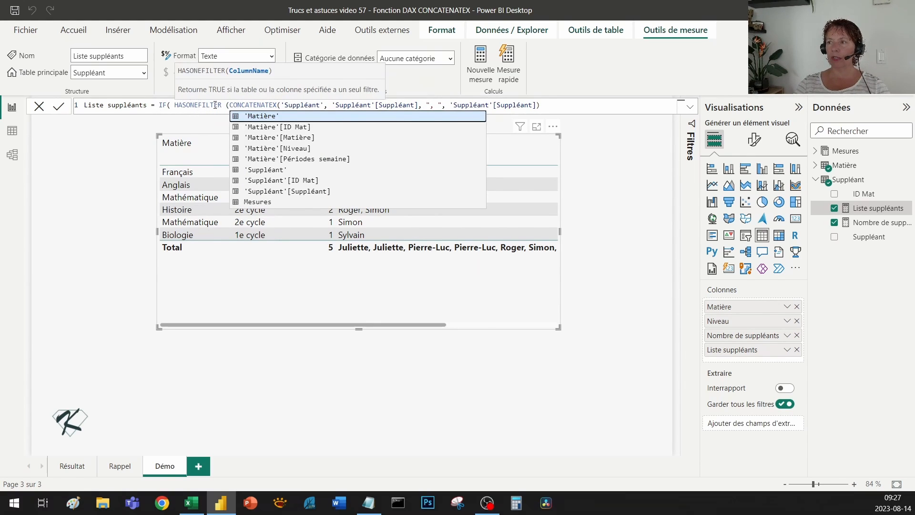
pyautogui.click(295, 138)
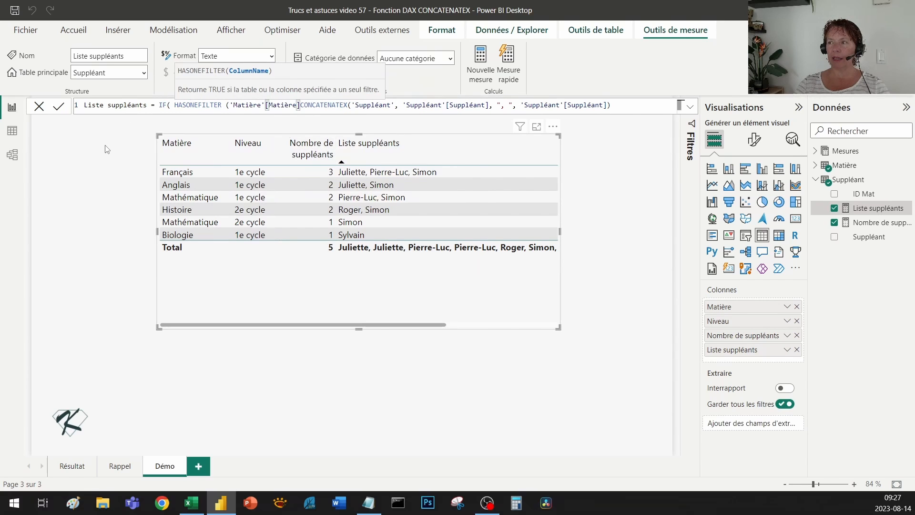
# Make CONCATENATEX the result-if-true argument of IF, close the HASONEFILTER and IF parentheses, and commit the measure.
pyautogui.write(',')
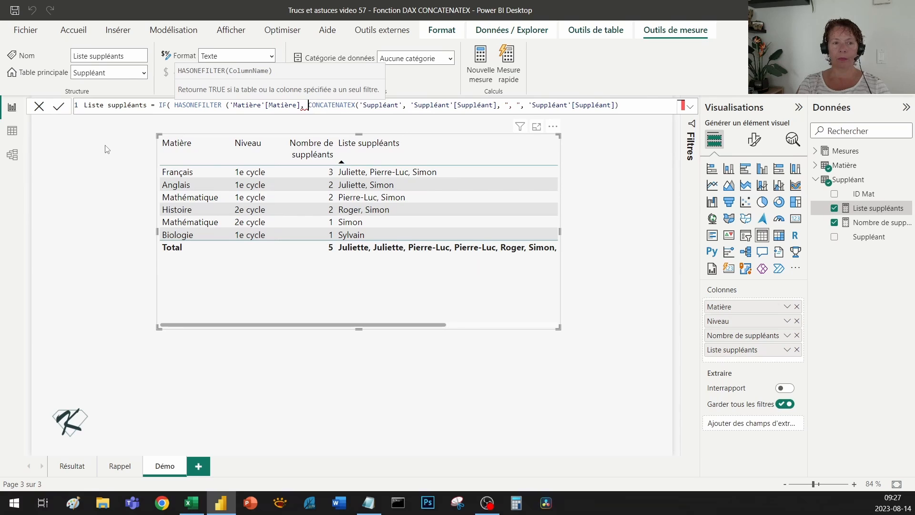
pyautogui.click(645, 105)
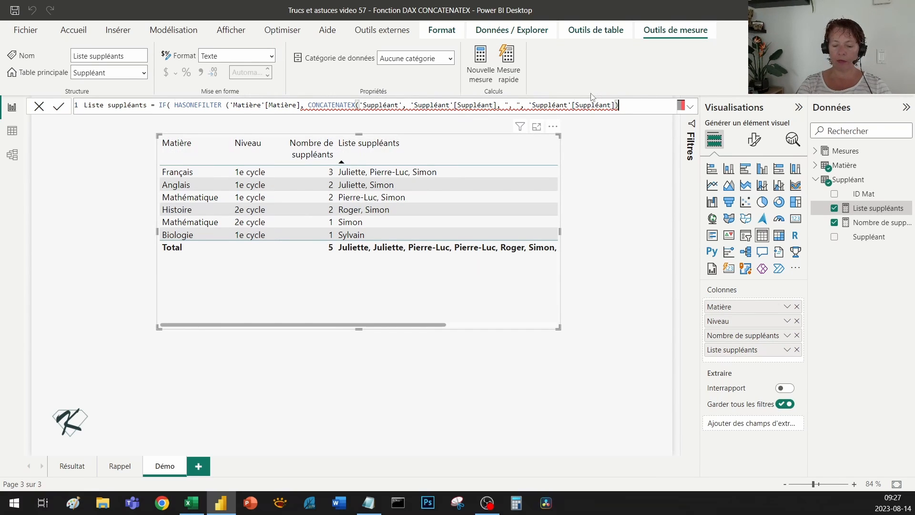
pyautogui.write(')')
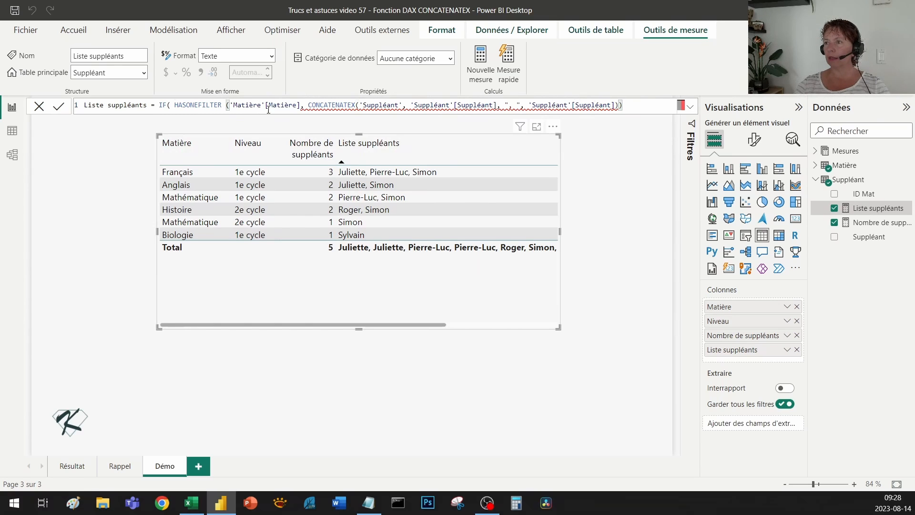
pyautogui.click(301, 105)
pyautogui.write(')')
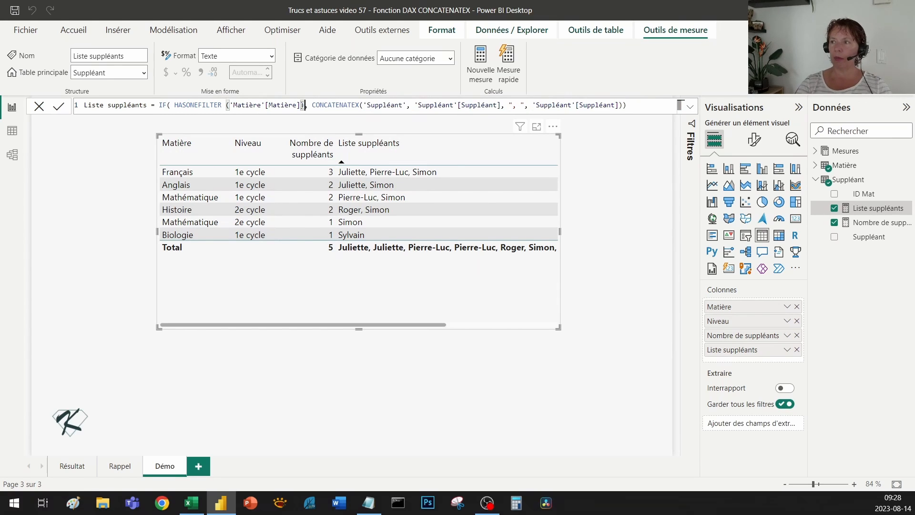
pyautogui.click(646, 103)
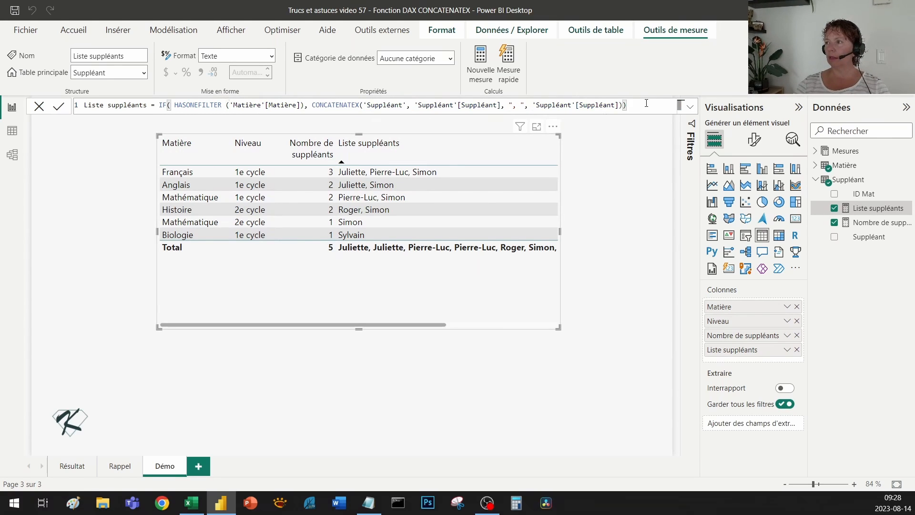
pyautogui.press('Return')
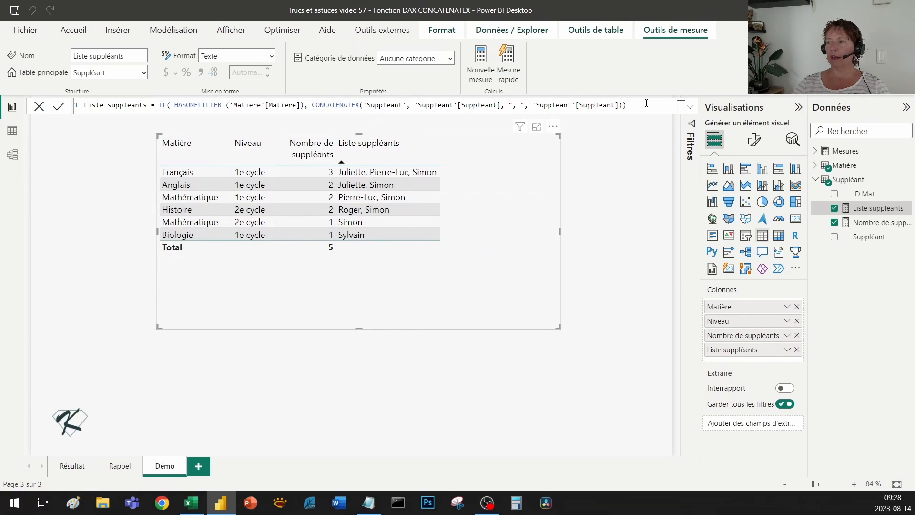